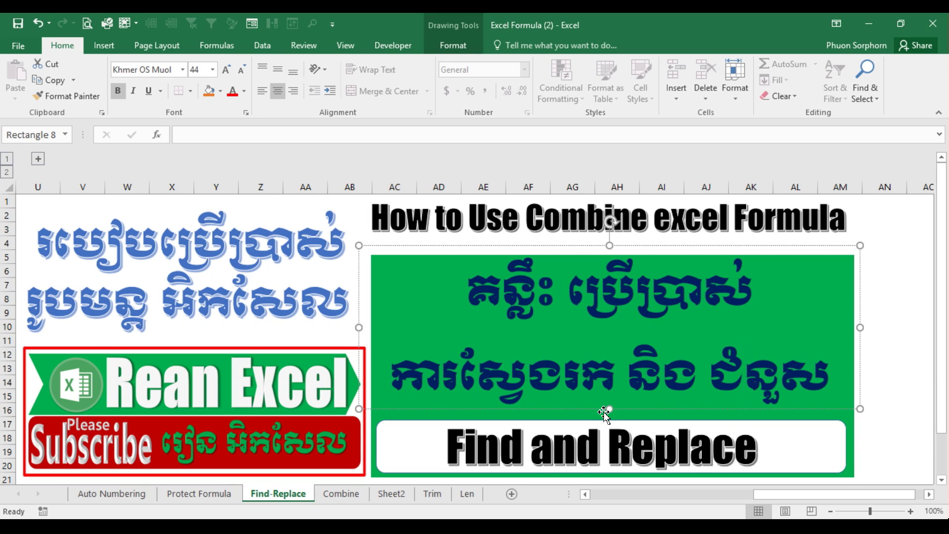
# Expand the collapsed column group to reveal the phone entries in A6:A8.
pyautogui.click(6, 172)
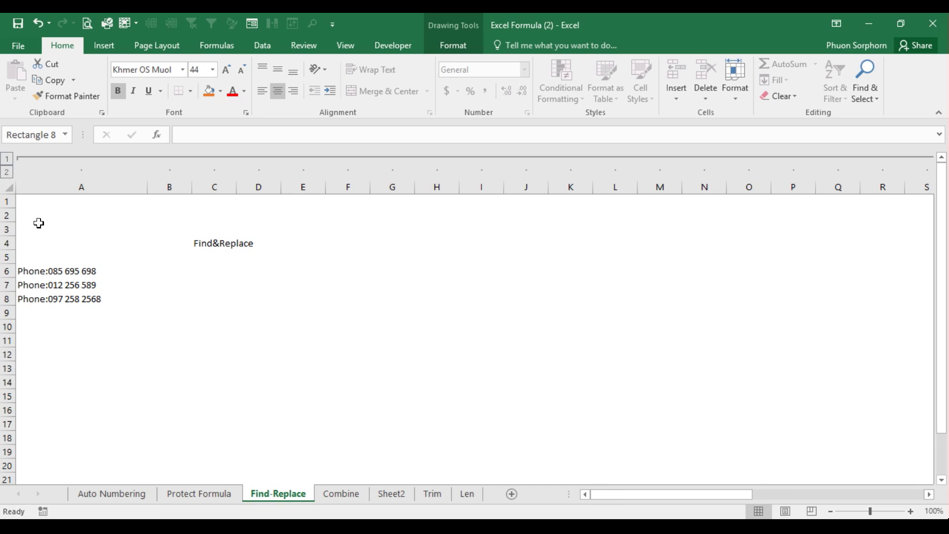
# Deselect the banner shape and select the three phone entries in A6:A8.
pyautogui.click(179, 312)
pyautogui.click(69, 272)
pyautogui.click(221, 241)
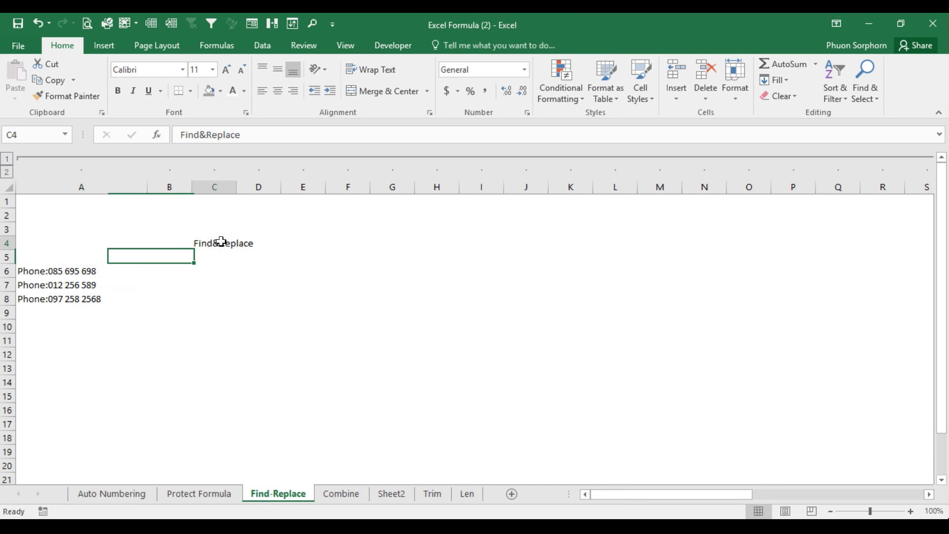
pyautogui.click(213, 269)
pyautogui.click(64, 271)
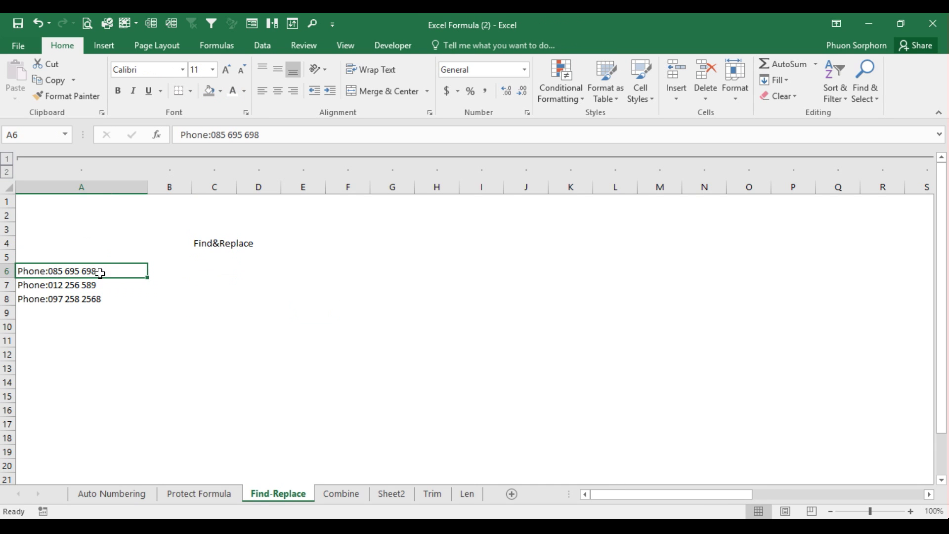
pyautogui.moveTo(80, 273); pyautogui.dragTo(100, 303)
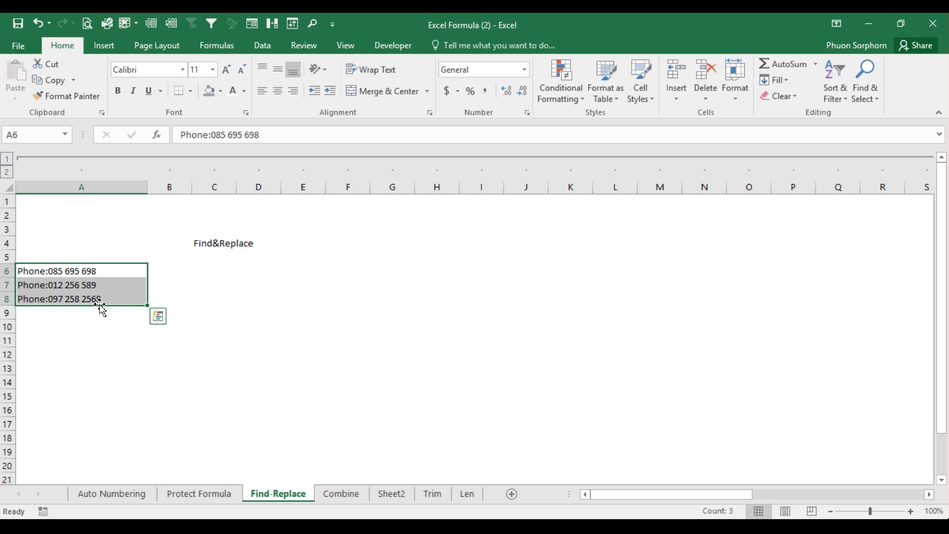
# Check cell A6's contents, then reselect the phone entries A6:A8.
pyautogui.click(45, 272)
pyautogui.click(168, 277)
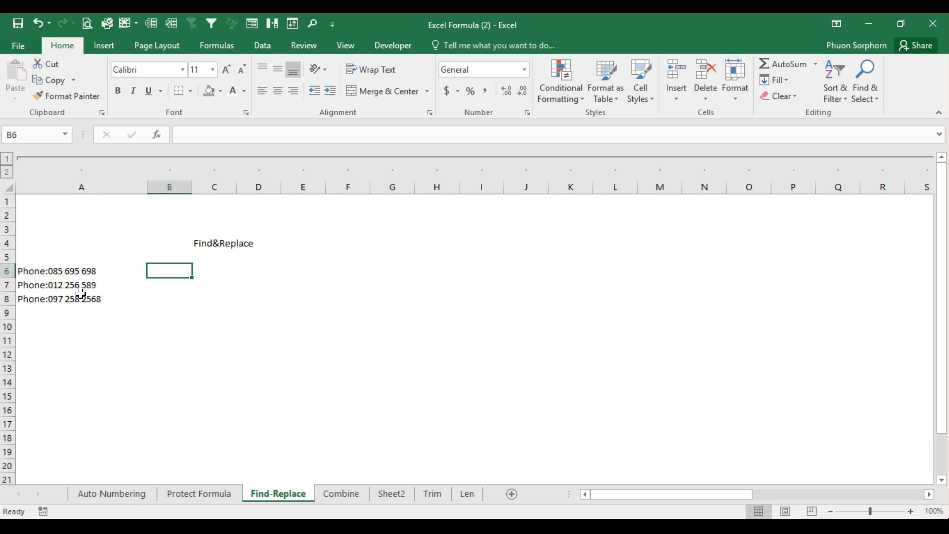
pyautogui.click(50, 276)
pyautogui.doubleClick(53, 271)
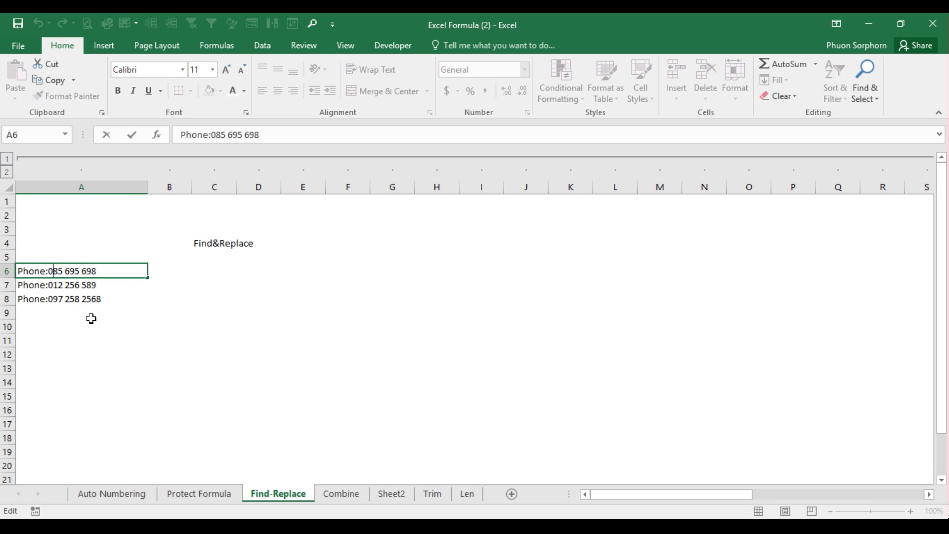
pyautogui.click(91, 319)
pyautogui.press('Up')
pyautogui.press('Up')
pyautogui.press('Up')
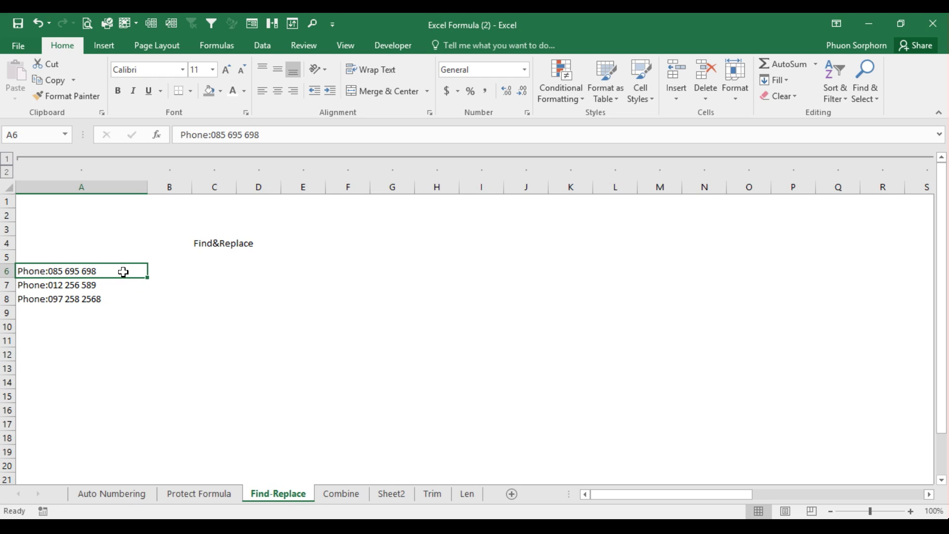
pyautogui.keyDown('shift'); pyautogui.click(124, 296); pyautogui.keyUp('shift')
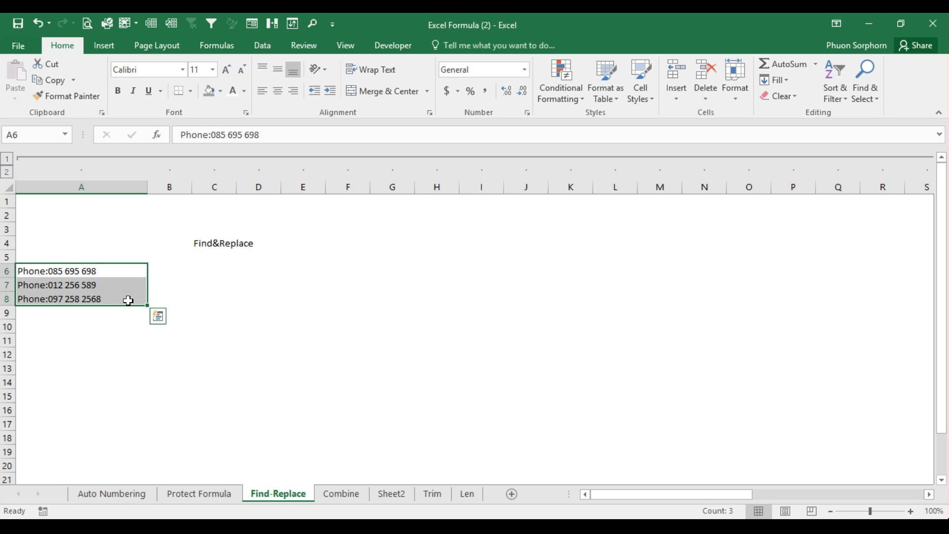
# Copy A6:A8 and paste the entries as values into C6:C8.
pyautogui.hotkey('ctrl', 'c')
pyautogui.click(201, 269)
pyautogui.rightClick(206, 278)
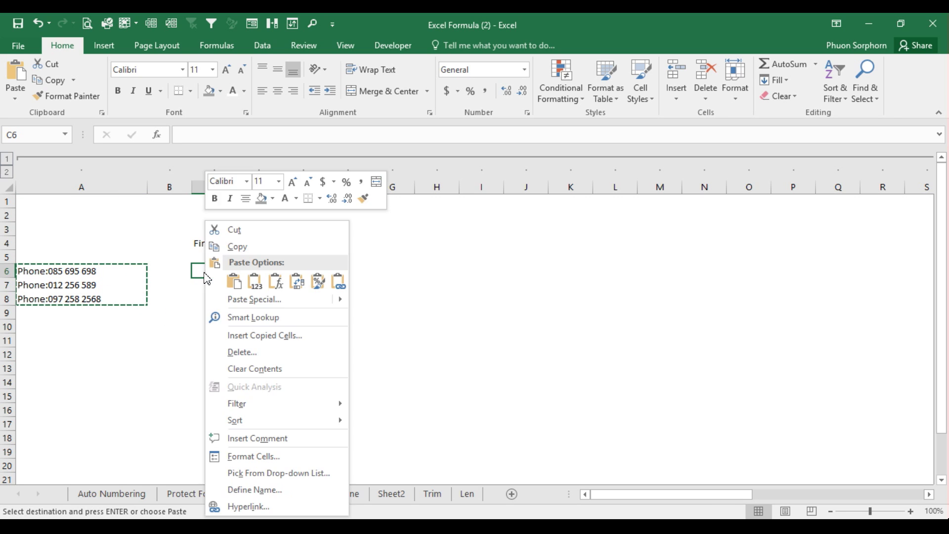
pyautogui.click(255, 281)
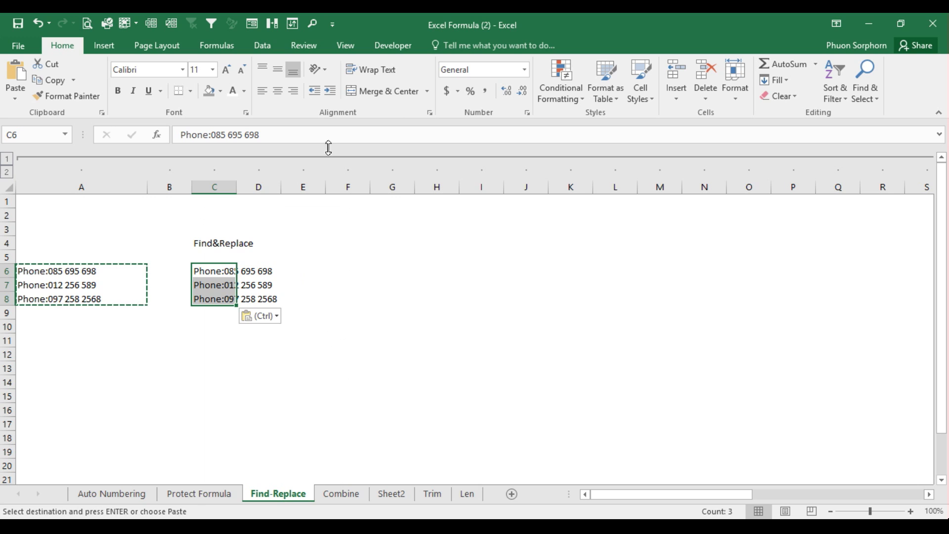
pyautogui.click(261, 46)
# Launch Text to Columns and step through the wizard with fixed-width splitting.
pyautogui.click(556, 84)
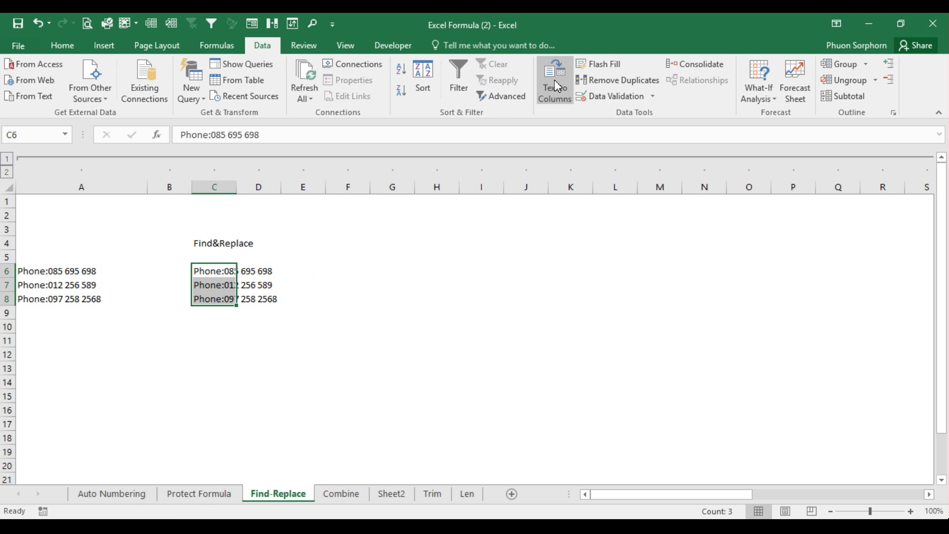
pyautogui.moveTo(243, 220); pyautogui.dragTo(443, 169)
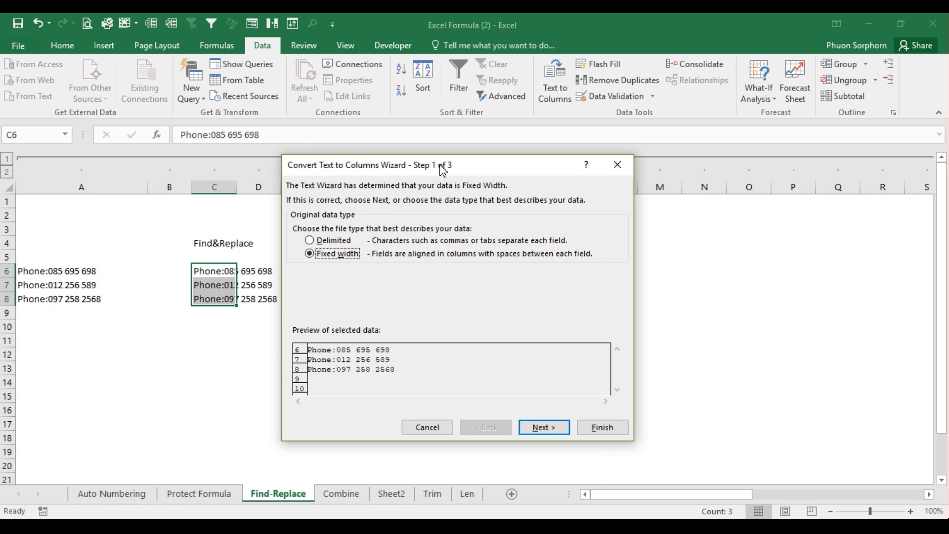
pyautogui.click(539, 429)
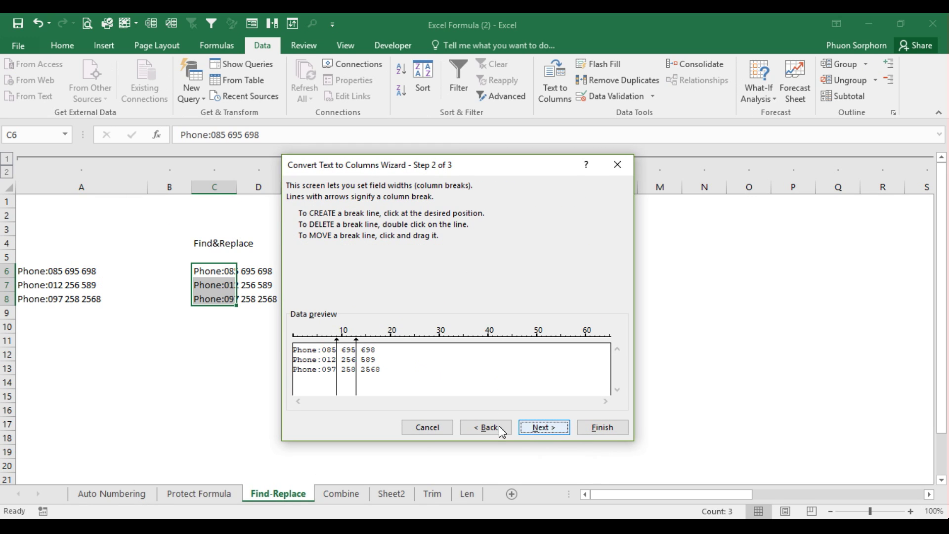
pyautogui.click(476, 429)
pyautogui.click(327, 241)
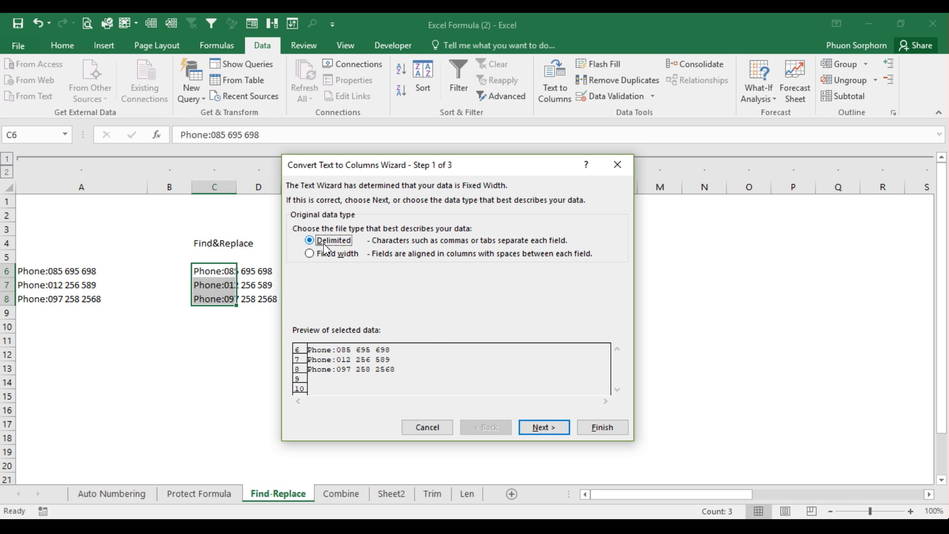
pyautogui.click(343, 261)
pyautogui.click(552, 428)
pyautogui.click(552, 428)
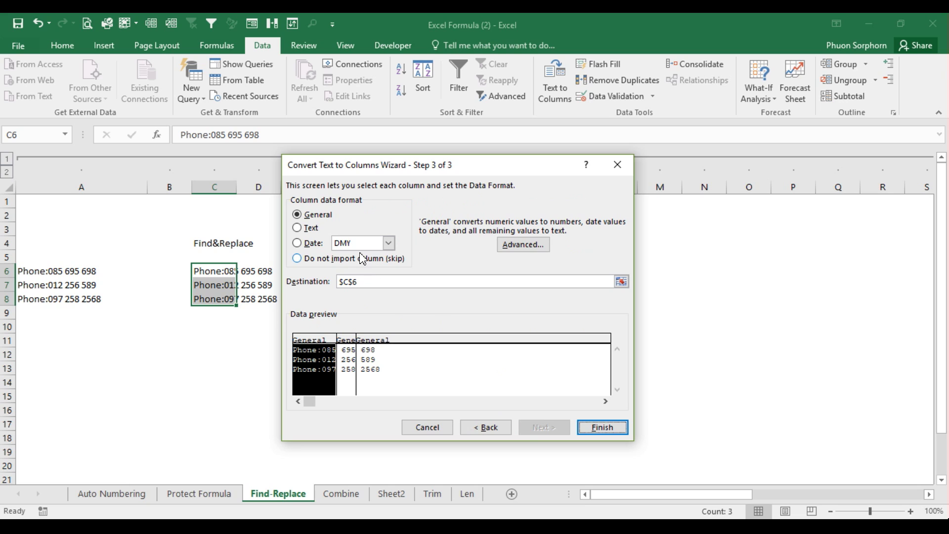
# Try text, date and skip formats for the first column, then return to the data type step.
pyautogui.click(311, 228)
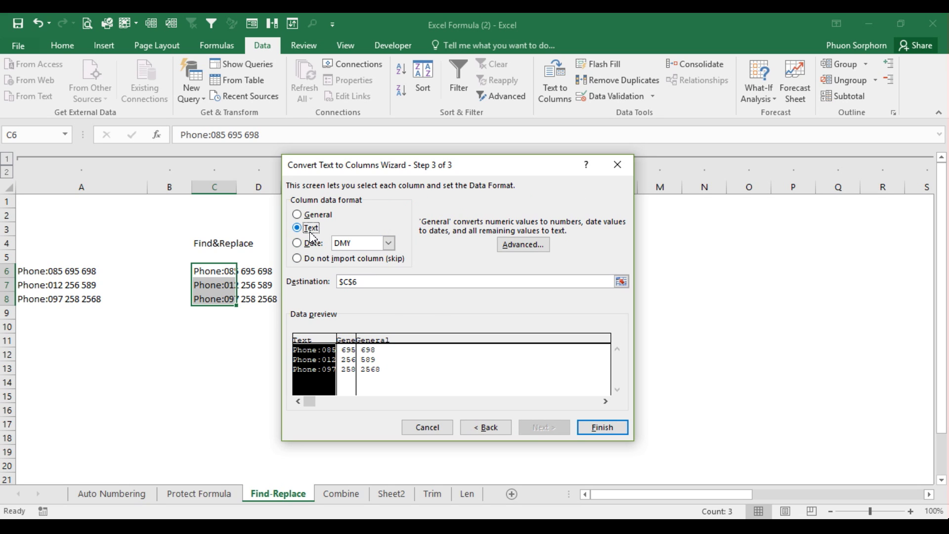
pyautogui.click(312, 243)
pyautogui.click(322, 259)
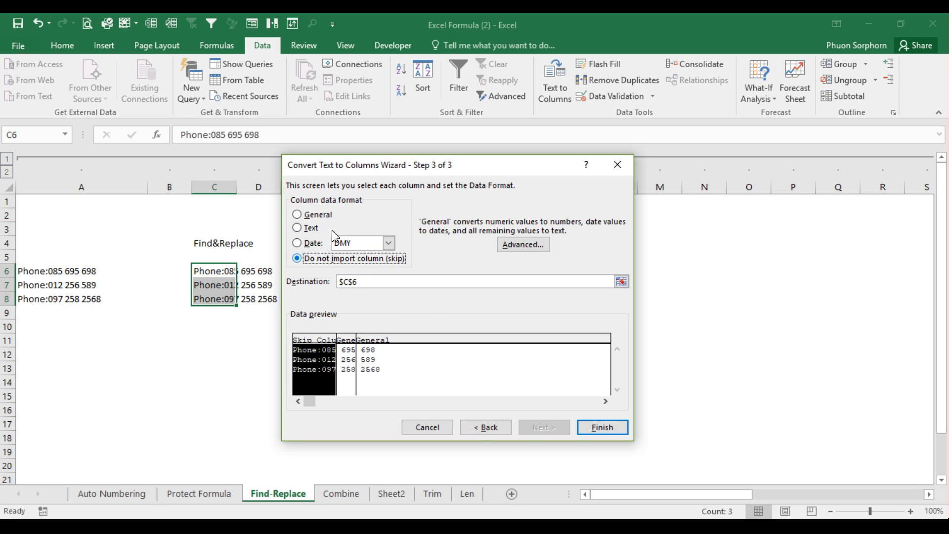
pyautogui.click(479, 427)
pyautogui.click(479, 429)
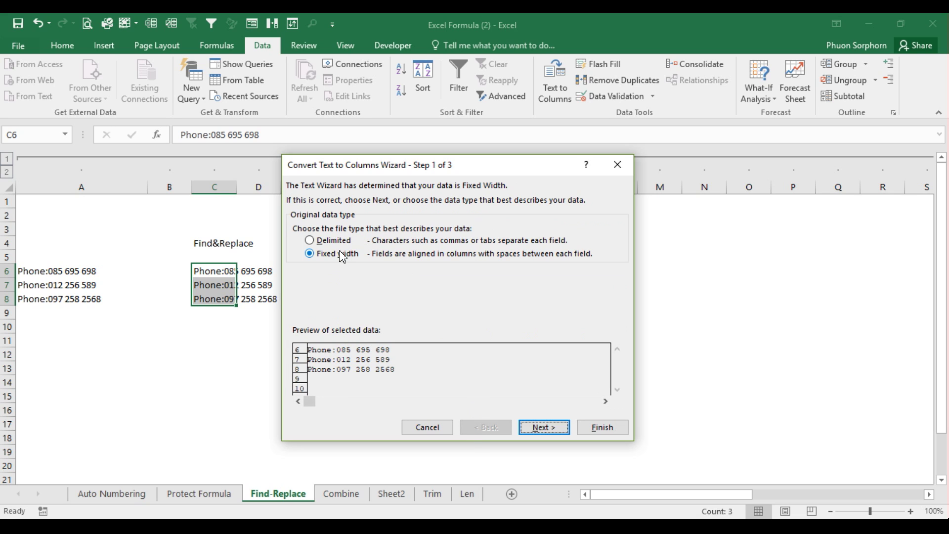
# Split the entries on a colon delimiter, leaving Phone in C6:C8 and numbers in D6:D8.
pyautogui.click(322, 240)
pyautogui.click(542, 428)
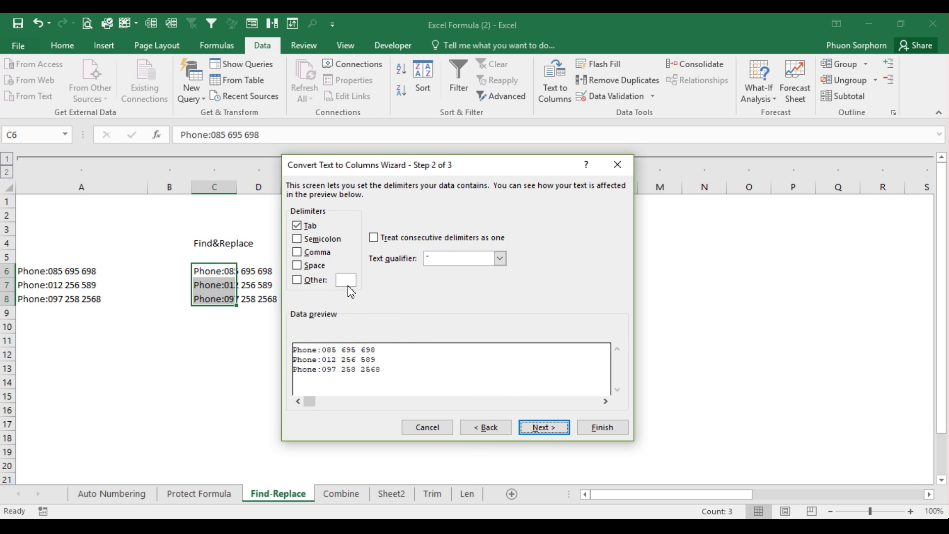
pyautogui.click(300, 280)
pyautogui.write(':')
pyautogui.click(542, 427)
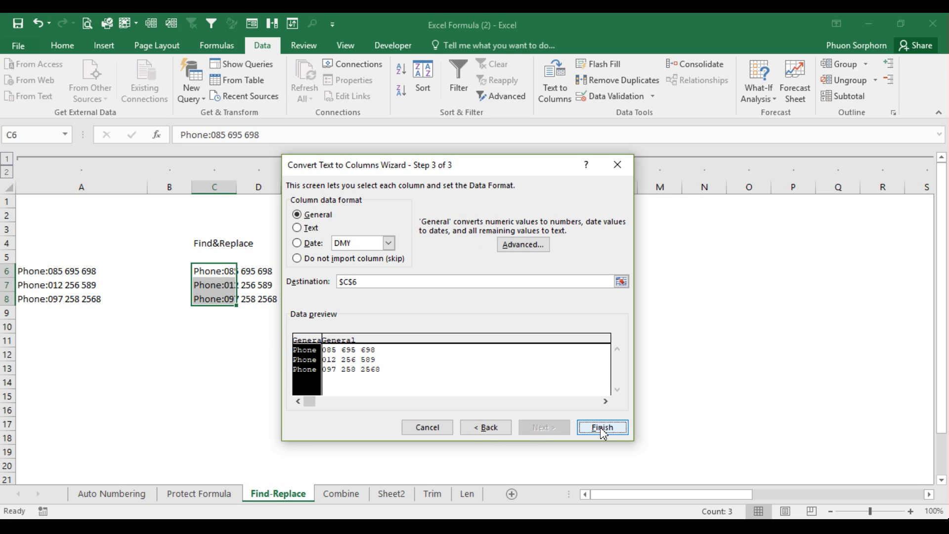
pyautogui.click(602, 429)
# Copy the original Phone: entries from A6:A8 into F6:F8.
pyautogui.moveTo(257, 274); pyautogui.dragTo(258, 313)
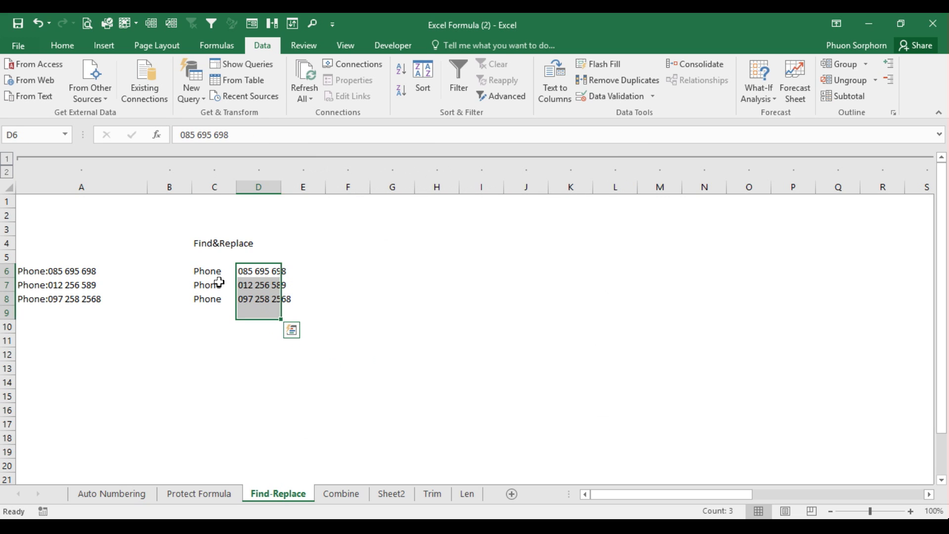
pyautogui.moveTo(219, 283); pyautogui.dragTo(212, 299)
pyautogui.moveTo(269, 271); pyautogui.dragTo(269, 300)
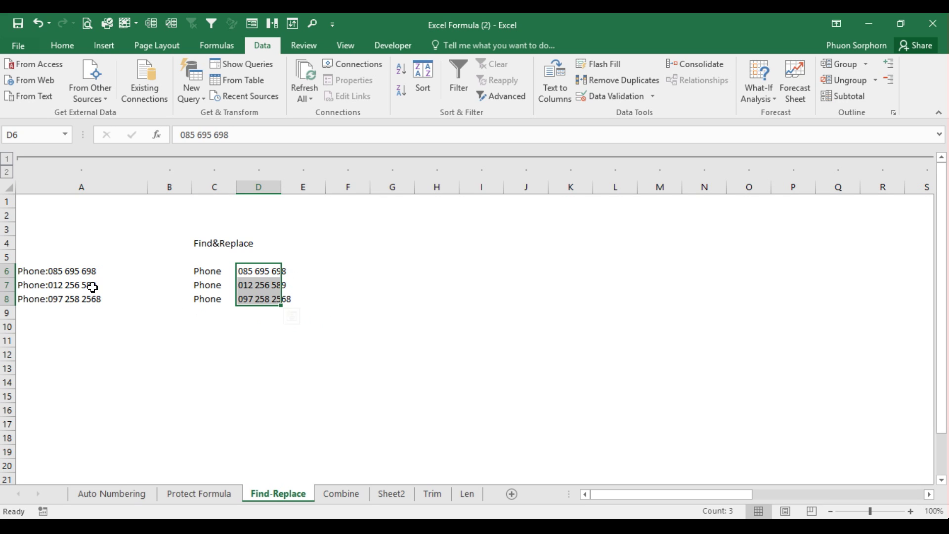
pyautogui.moveTo(61, 272); pyautogui.dragTo(61, 296)
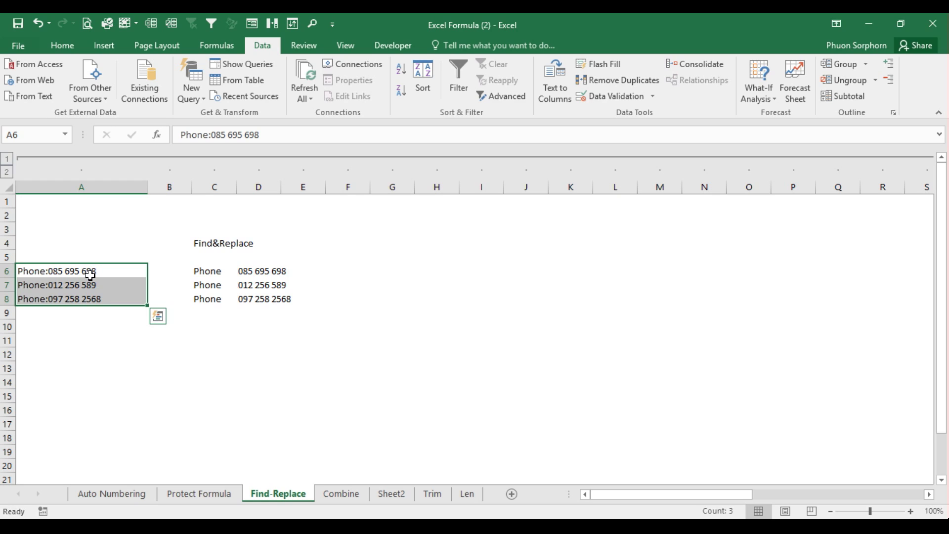
pyautogui.hotkey('ctrl', 'c')
pyautogui.click(277, 271)
pyautogui.click(352, 270)
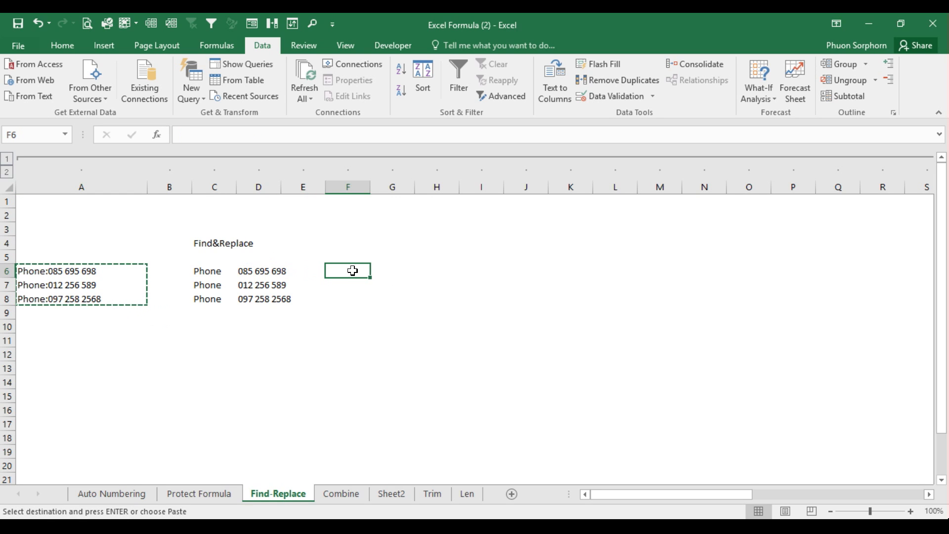
pyautogui.hotkey('ctrl', 'v')
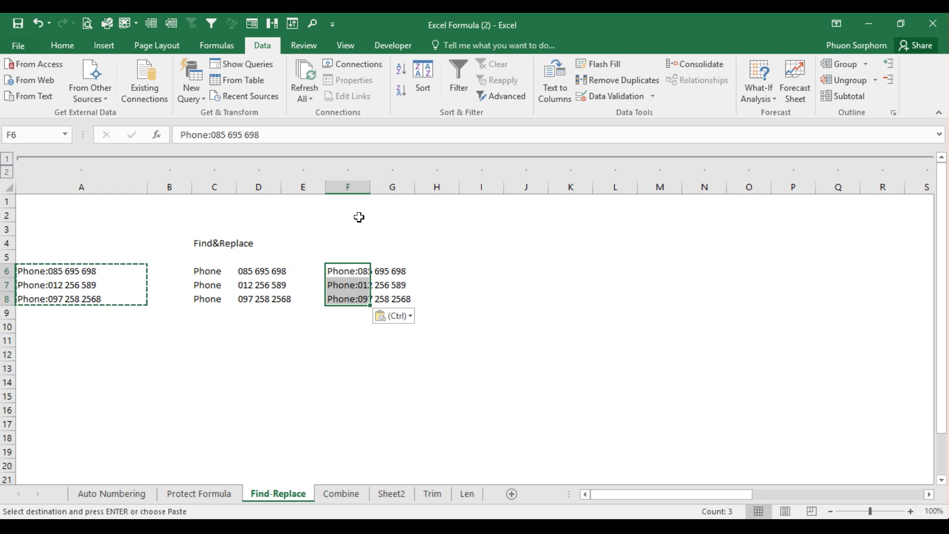
# Bring up Find and Replace from the Home tab with Ctrl+F, moved off the data.
pyautogui.click(62, 45)
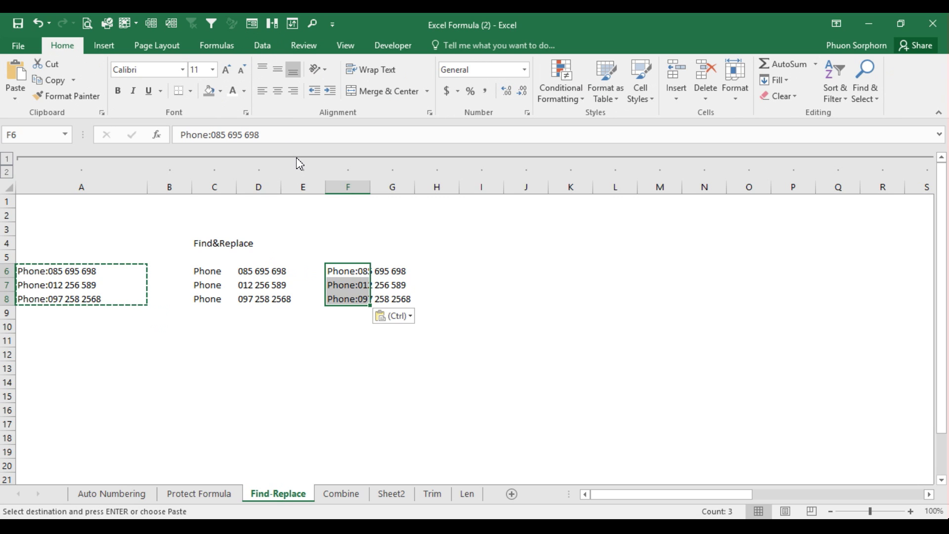
pyautogui.hotkey('ctrl', 'f')
pyautogui.moveTo(478, 264); pyautogui.dragTo(572, 248)
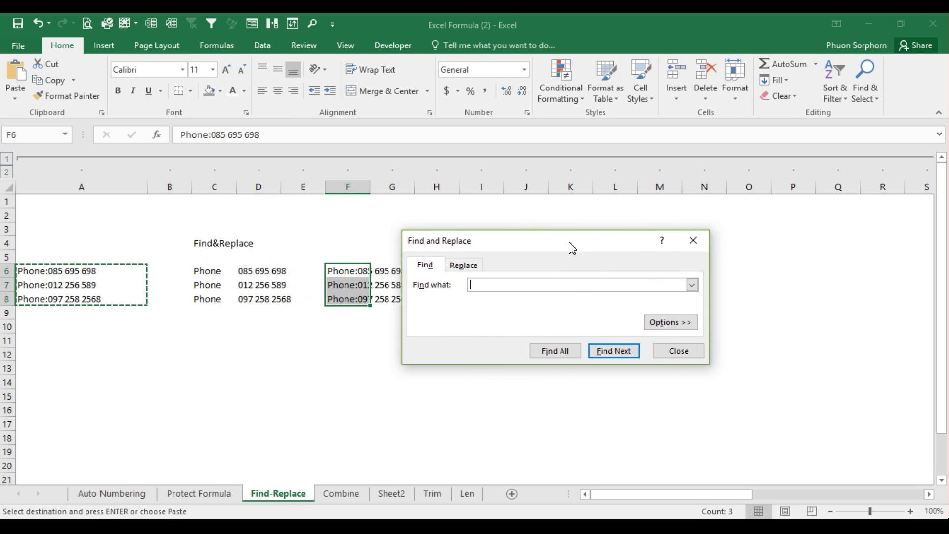
# Reopen Find and Replace through Home > Find & Select > Find, clear of the data.
pyautogui.click(692, 351)
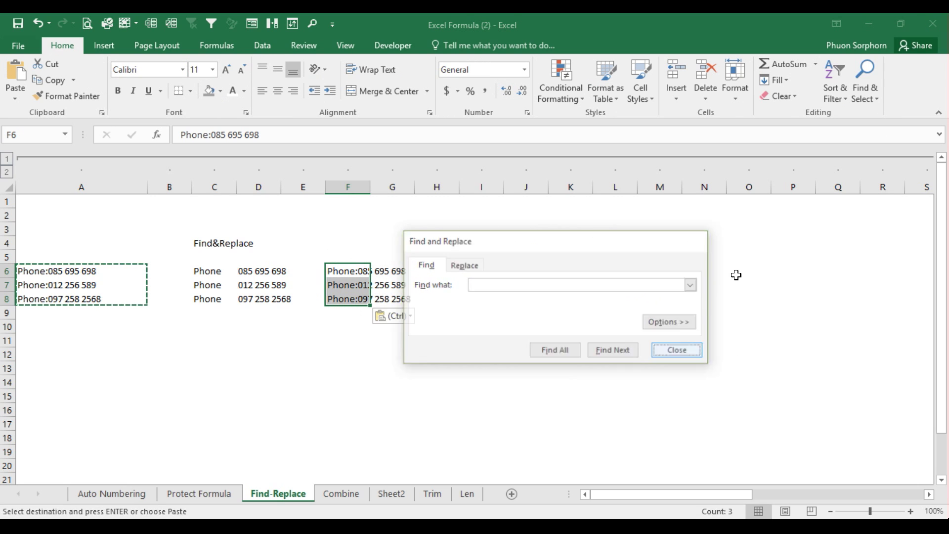
pyautogui.click(833, 92)
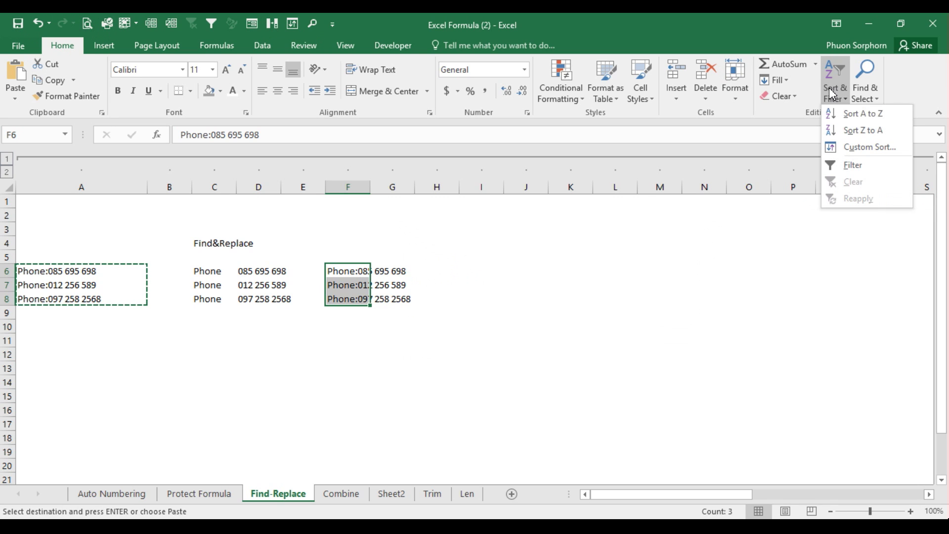
pyautogui.click(863, 79)
pyautogui.click(862, 115)
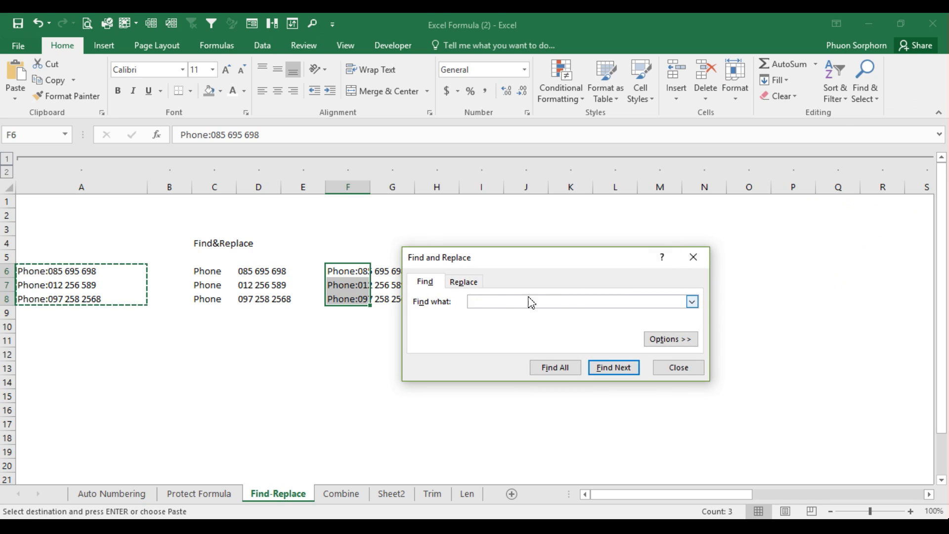
pyautogui.moveTo(461, 257); pyautogui.dragTo(511, 238)
pyautogui.write('Phone:')
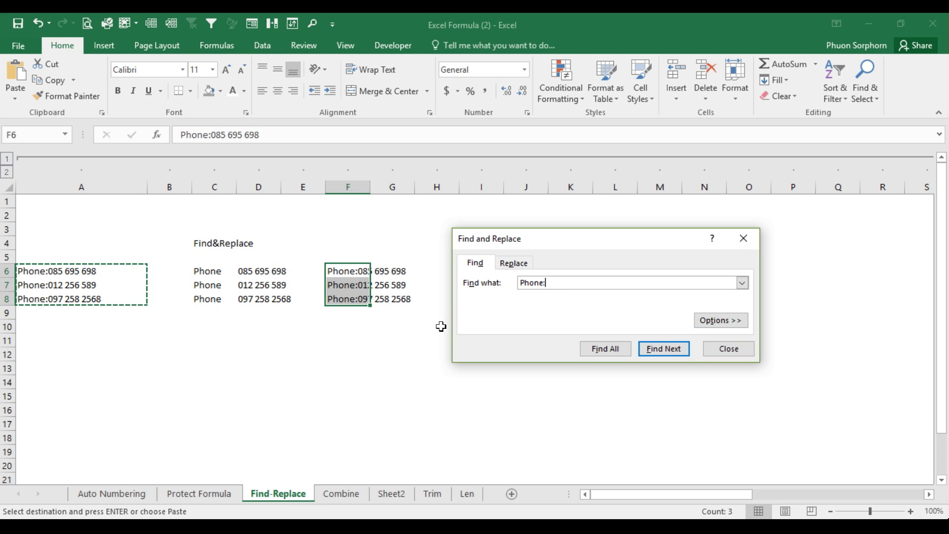
# Replace all 'Phone:' with nothing, leaving only numbers in F6:F8 after three replacements.
pyautogui.click(514, 264)
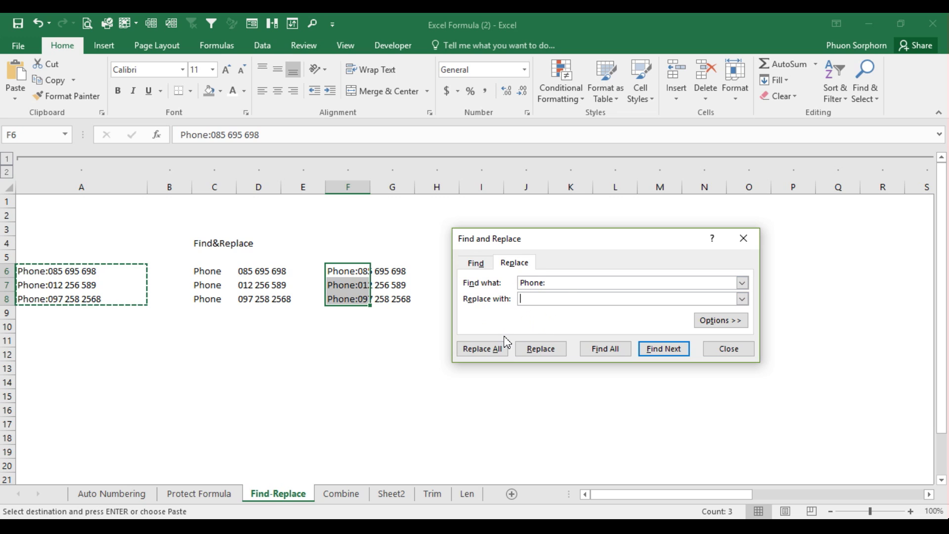
pyautogui.click(481, 350)
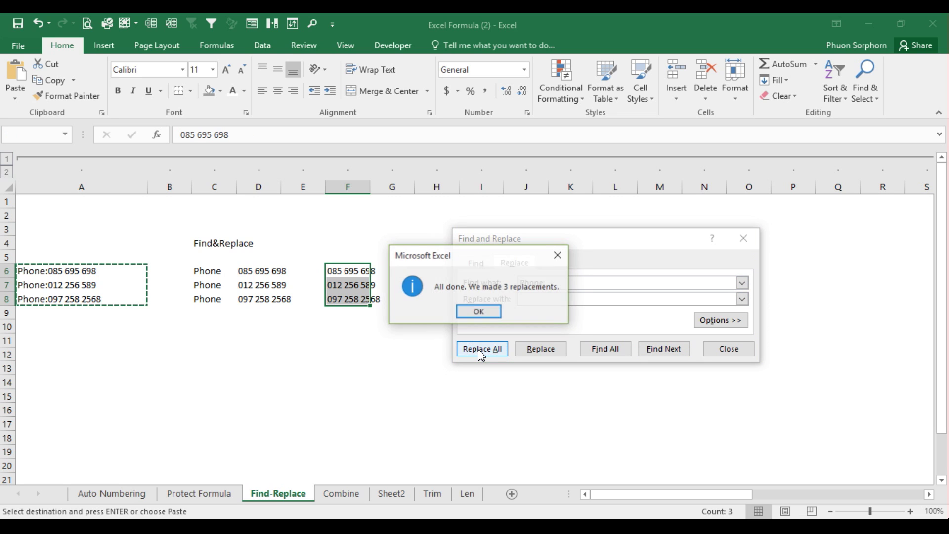
pyautogui.click(483, 310)
pyautogui.click(712, 351)
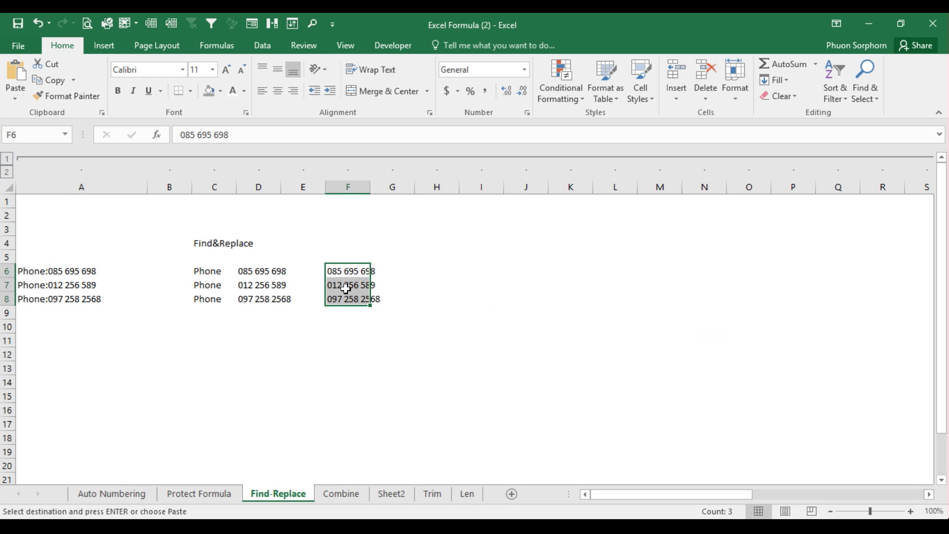
pyautogui.hotkey('ctrl', 'z')
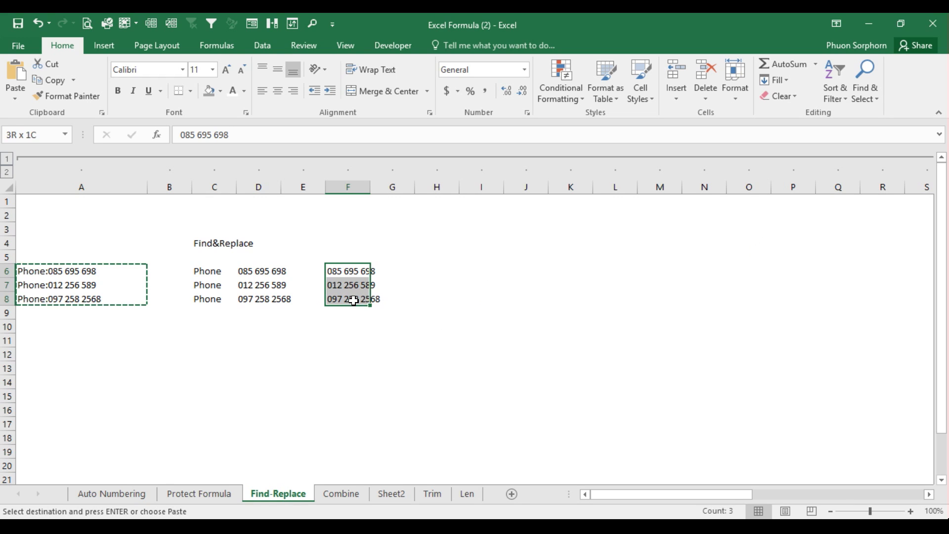
pyautogui.click(352, 286)
pyautogui.click(348, 272)
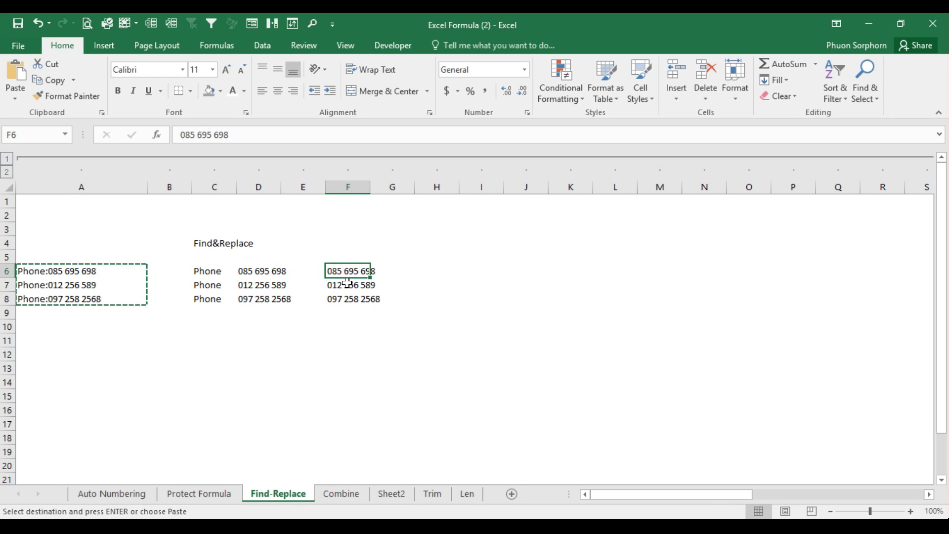
pyautogui.click(358, 298)
pyautogui.click(351, 286)
pyautogui.click(44, 275)
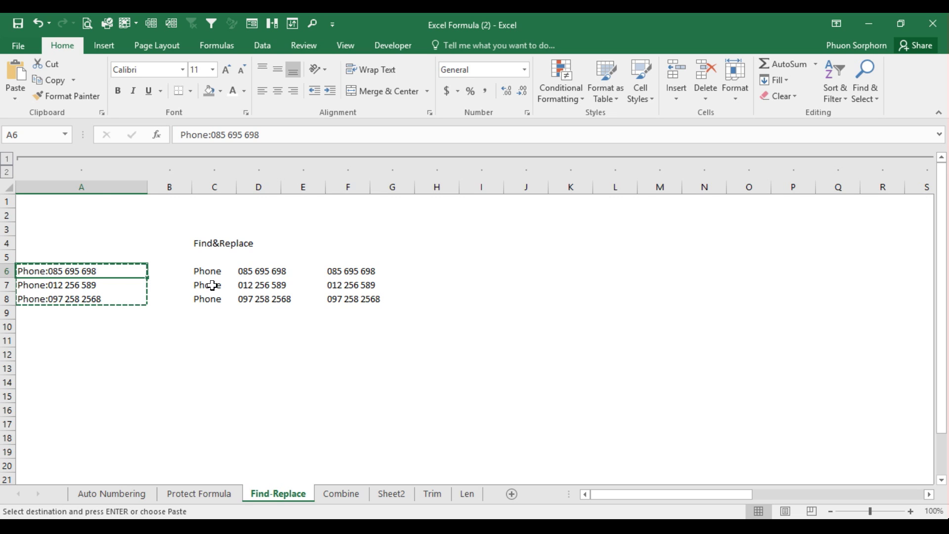
pyautogui.moveTo(213, 272); pyautogui.dragTo(257, 298)
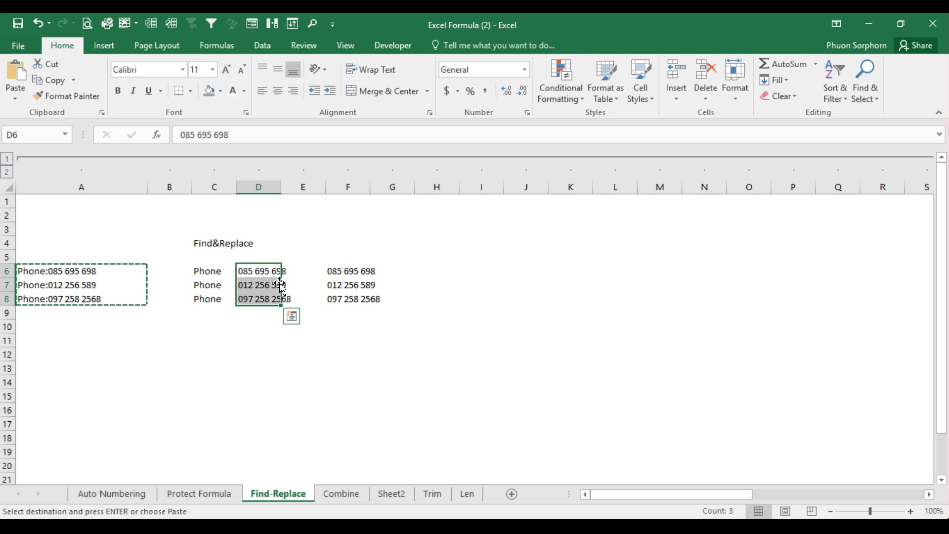
pyautogui.moveTo(280, 286); pyautogui.dragTo(257, 299)
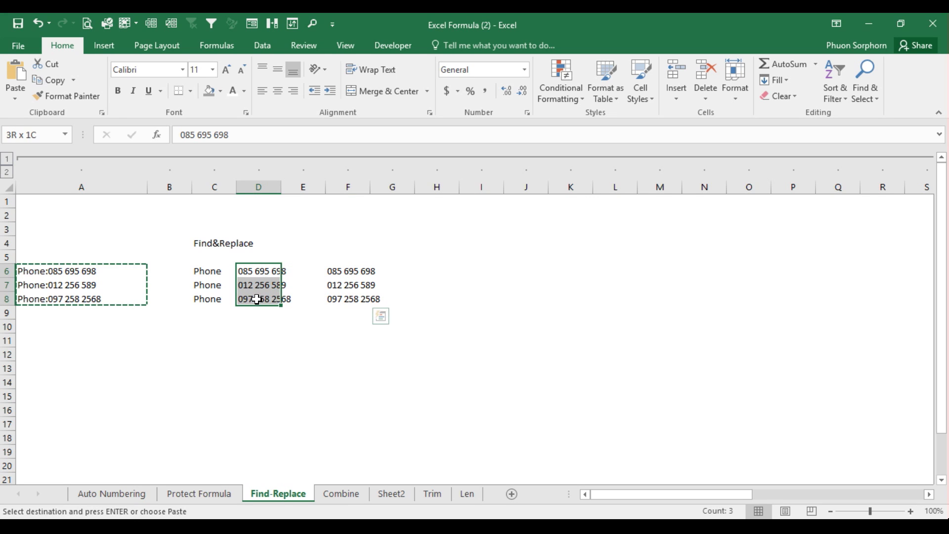
pyautogui.moveTo(208, 272); pyautogui.dragTo(210, 297)
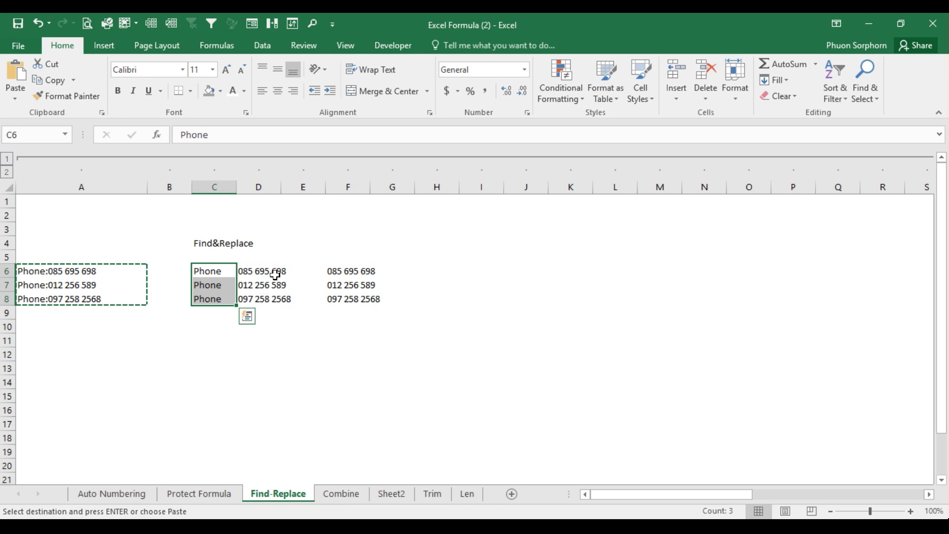
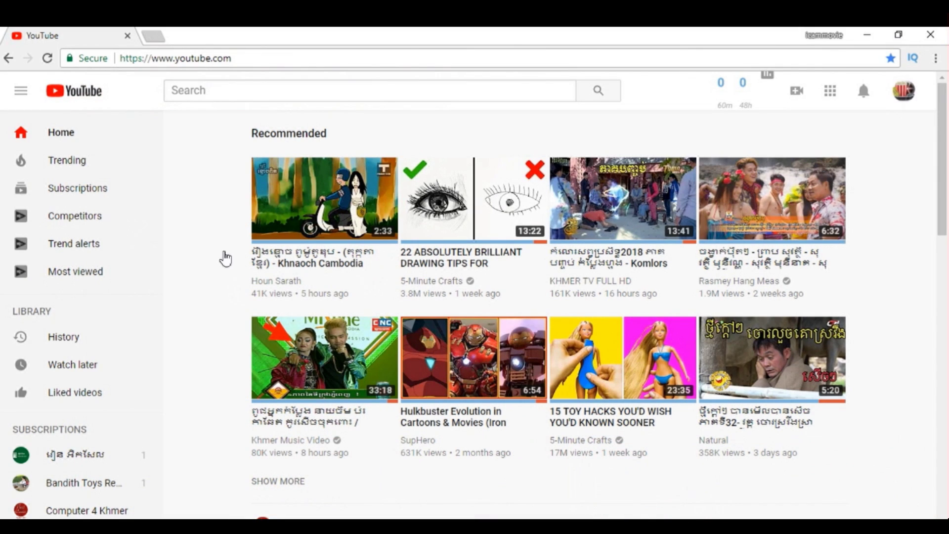
# Search YouTube for the Khmer term 'រៀនអិកសែល' to find the Excel tutorial channel.
pyautogui.click(229, 91)
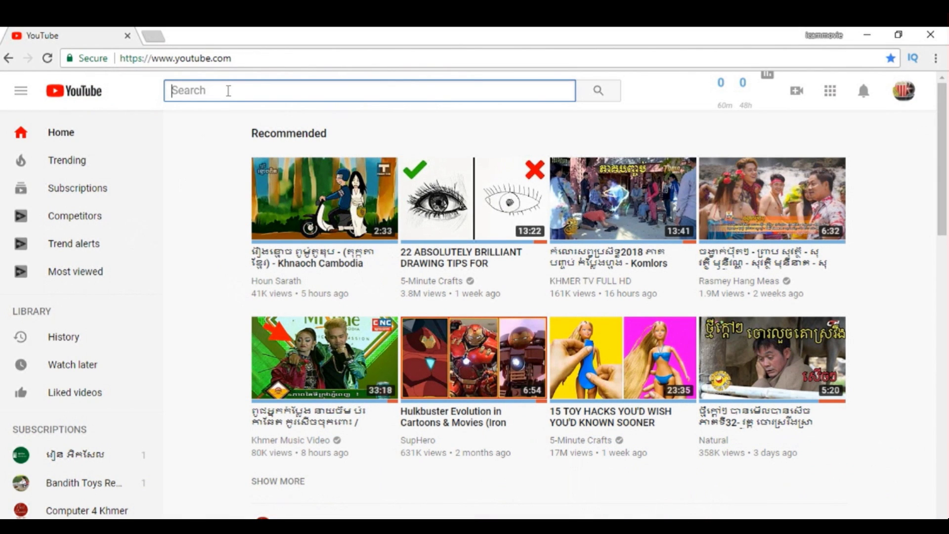
pyautogui.write('រ')
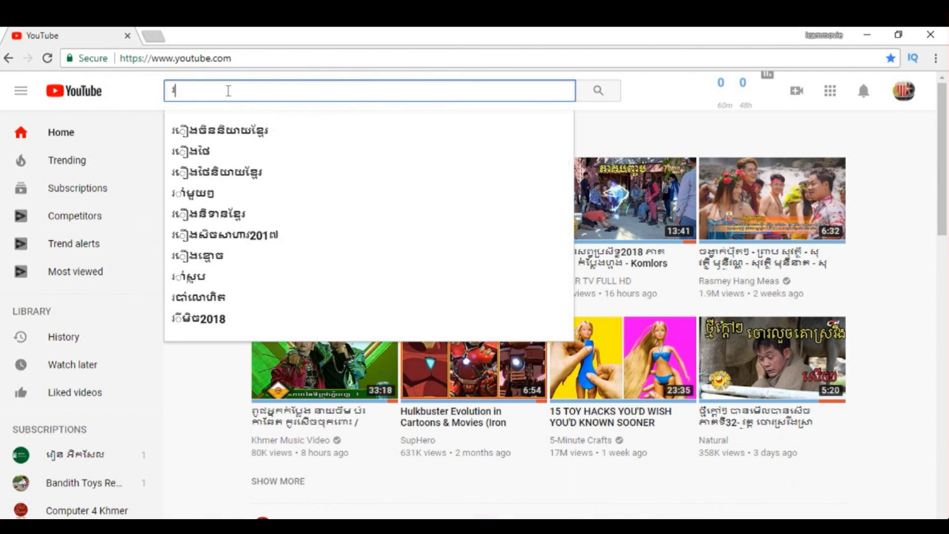
pyautogui.write('ៀនអិក')
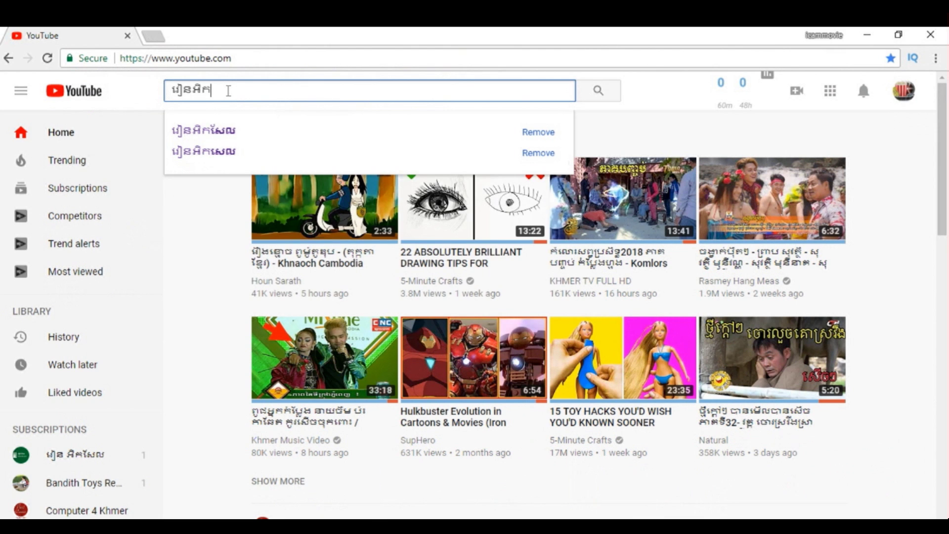
pyautogui.write('សែល')
pyautogui.press('Return')
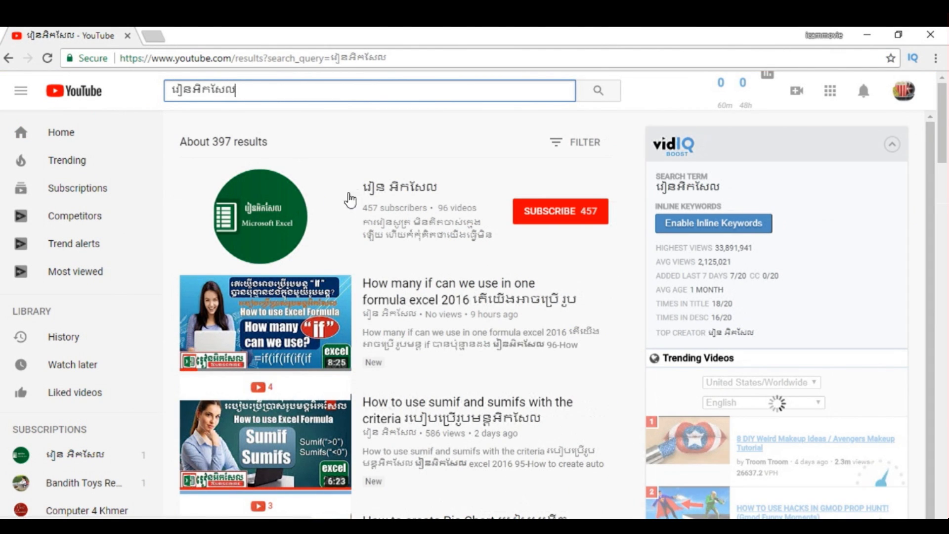
# Subscribe to the រៀន អិកសែល channel from its page and set the bell to all notifications.
pyautogui.click(381, 191)
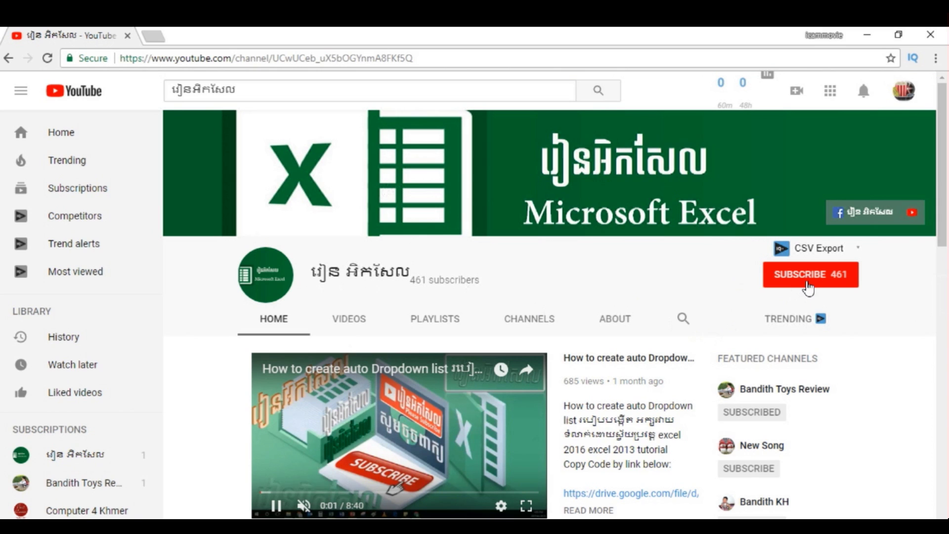
pyautogui.click(810, 275)
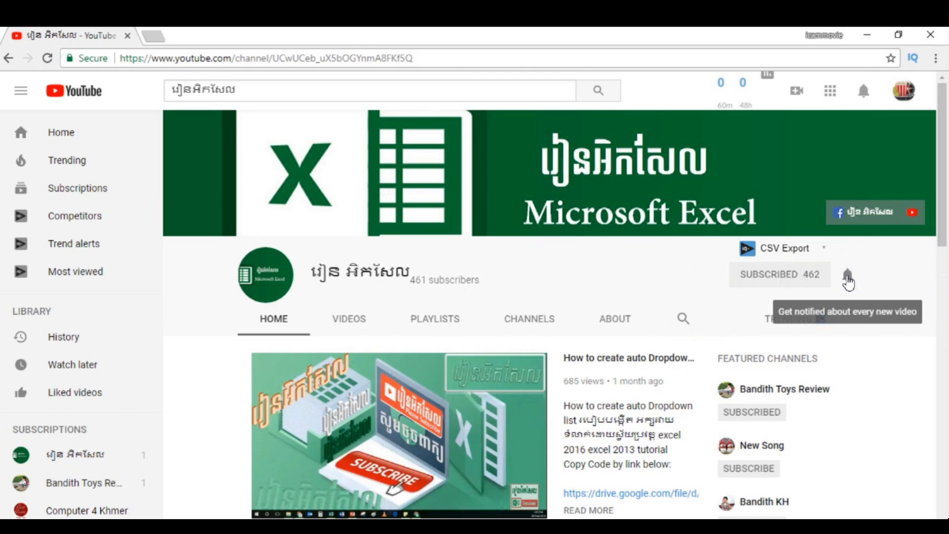
pyautogui.click(848, 278)
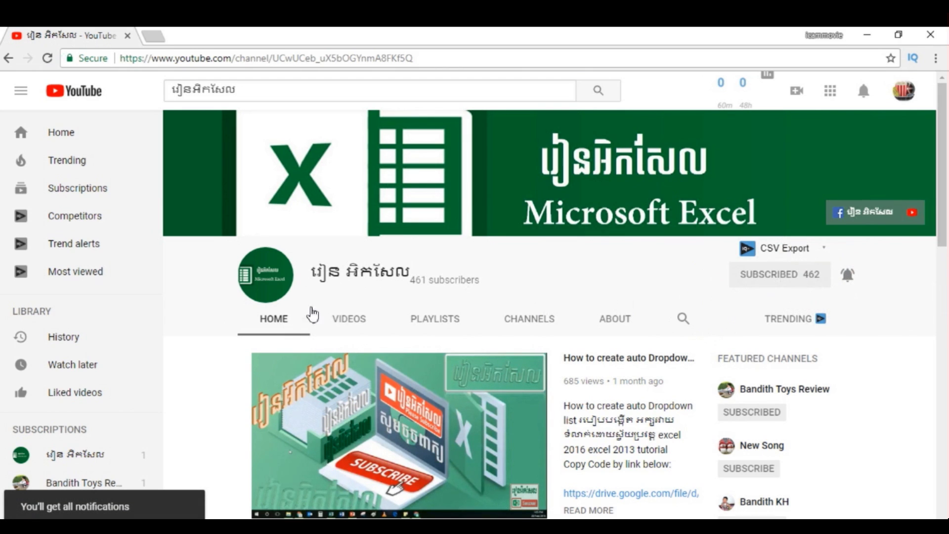